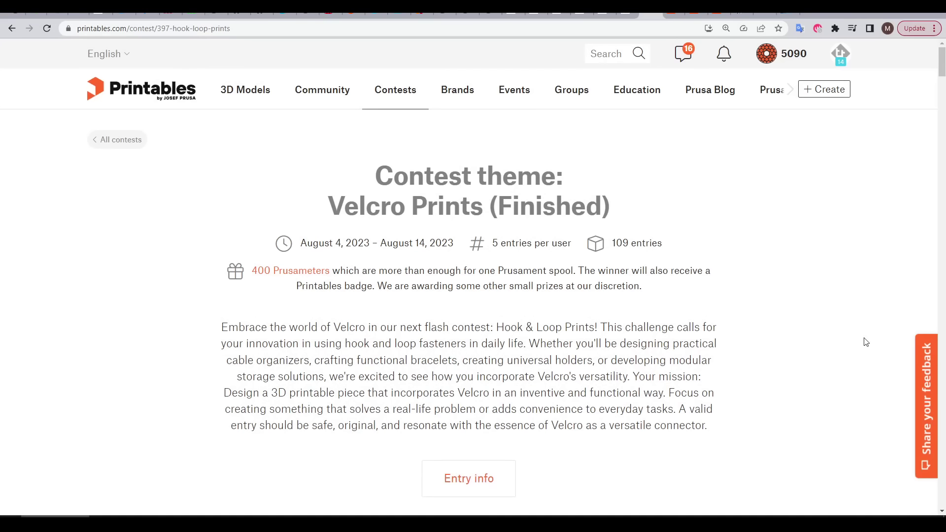
# Scroll through the Velcro Prints contest entries down to the Velcro Wall Mount row.
pyautogui.scroll(-15, 591, 245)
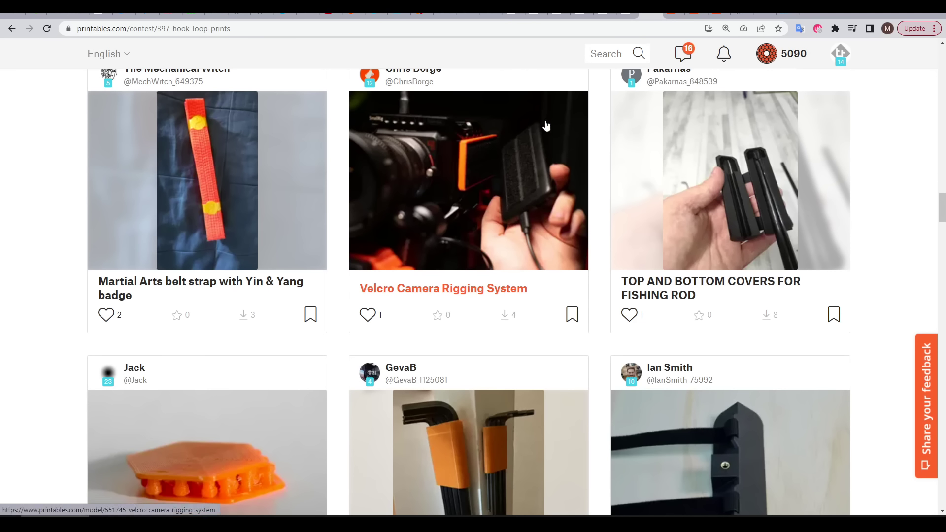
pyautogui.scroll(-4, 358, 163)
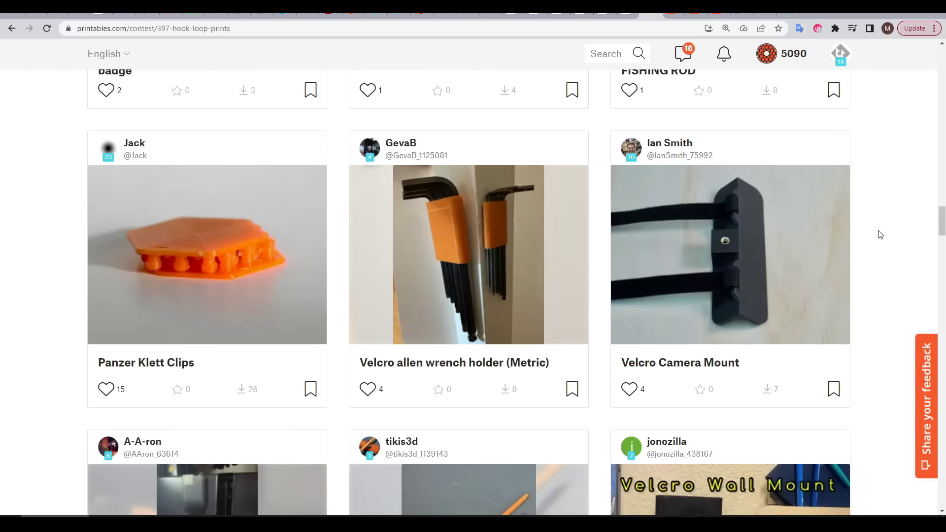
pyautogui.scroll(-6, 877, 232)
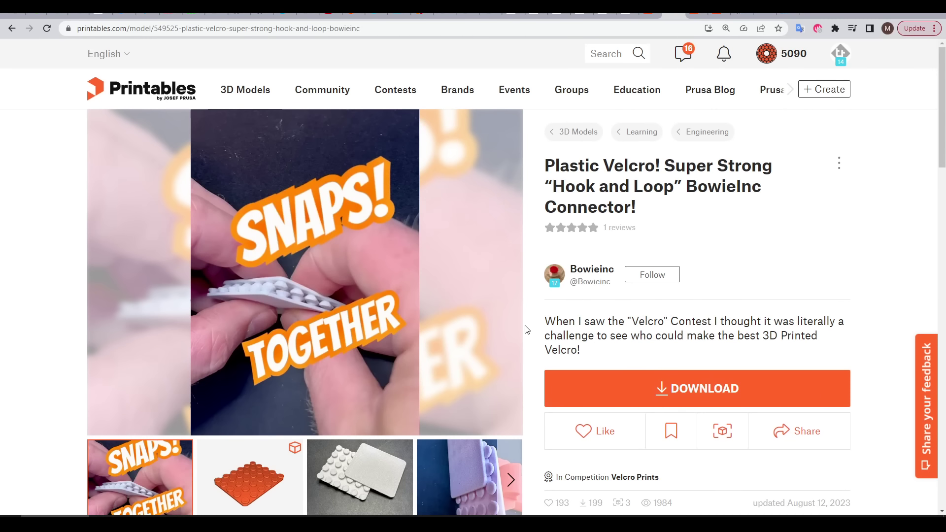
# Show the connector's third gallery photo, the white snap-together pads.
pyautogui.click(434, 197)
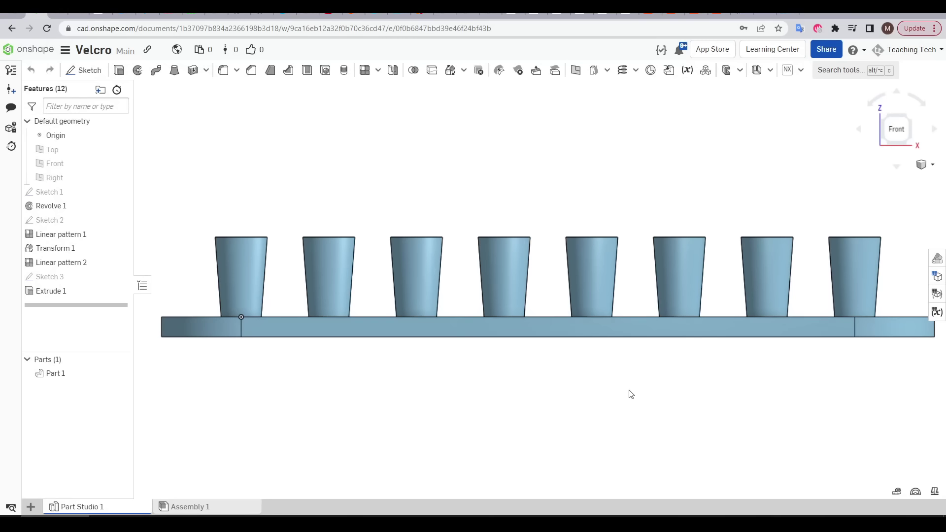
# Zoom in on the teeth of Part 1 in Part Studio 1.
pyautogui.scroll(5, 581, 281)
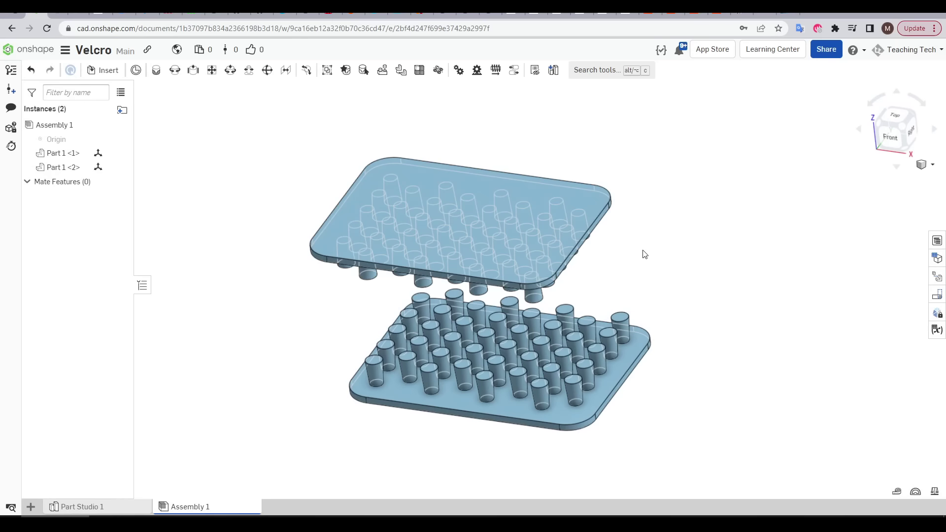
# Lower Part 1 <2> onto the bottom pad, view it from the front, shaded with hidden edges.
pyautogui.click(572, 206)
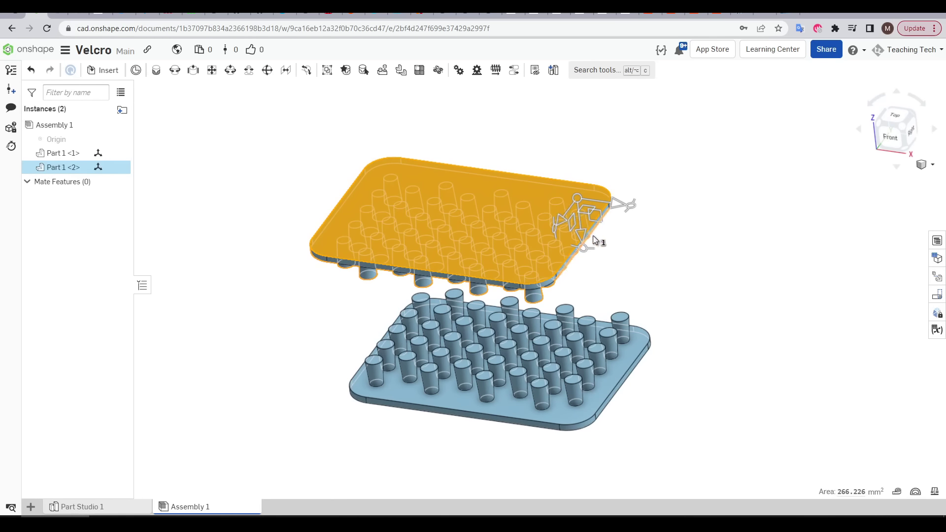
pyautogui.moveTo(581, 235); pyautogui.dragTo(601, 348)
pyautogui.hotkey('shift', '1')
pyautogui.click(752, 171)
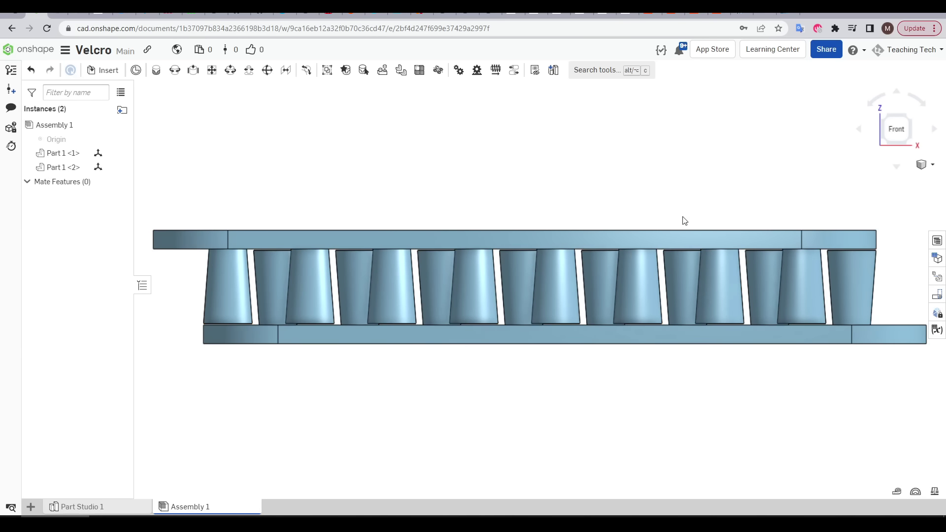
pyautogui.click(932, 164)
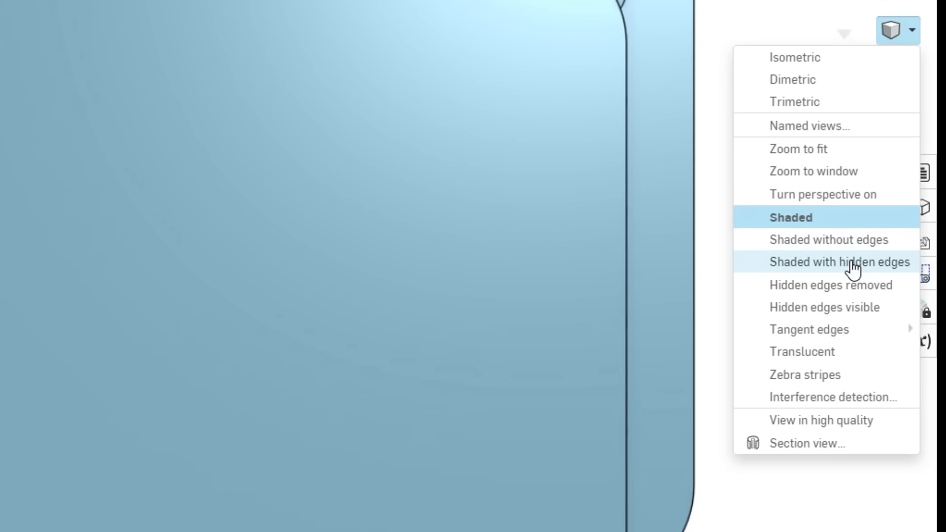
pyautogui.click(854, 264)
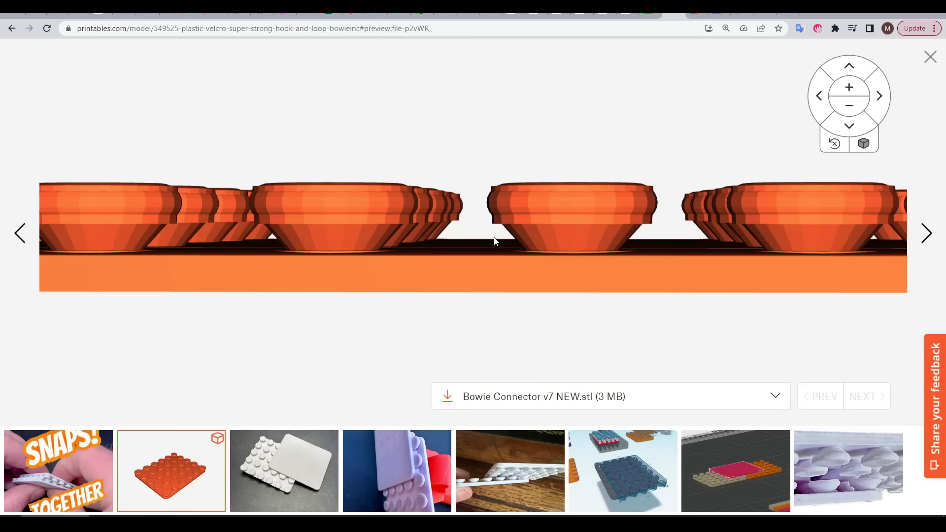
# Tilt the Bowie Connector v7 NEW.stl 3D preview to inspect its flared studs side-on.
pyautogui.moveTo(491, 241); pyautogui.dragTo(532, 220)
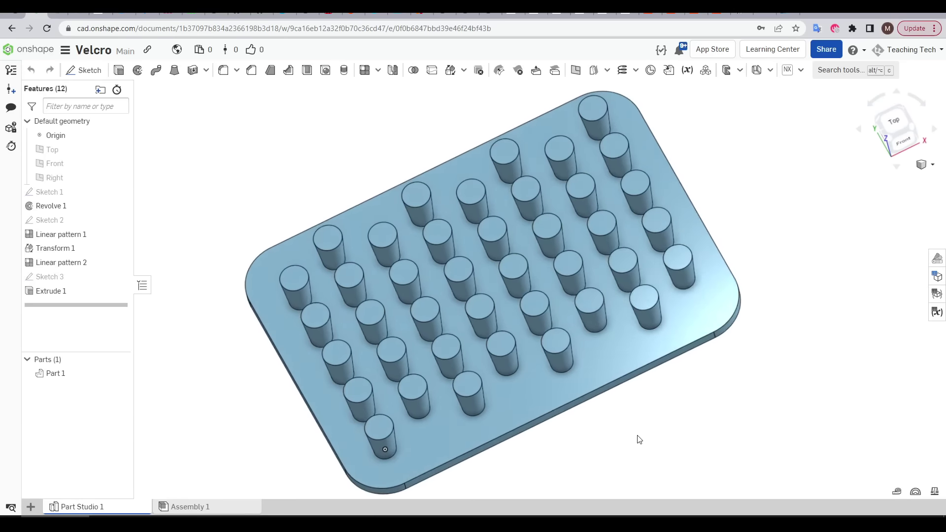
# Orbit the Meshmixer viewport around the tapered towers and triangulated base of the velcro mesh.
pyautogui.moveTo(636, 439)
pyautogui.mouseDown(button='right')
pyautogui.moveTo(663, 433)
pyautogui.moveTo(642, 422)
pyautogui.mouseUp(button='right')
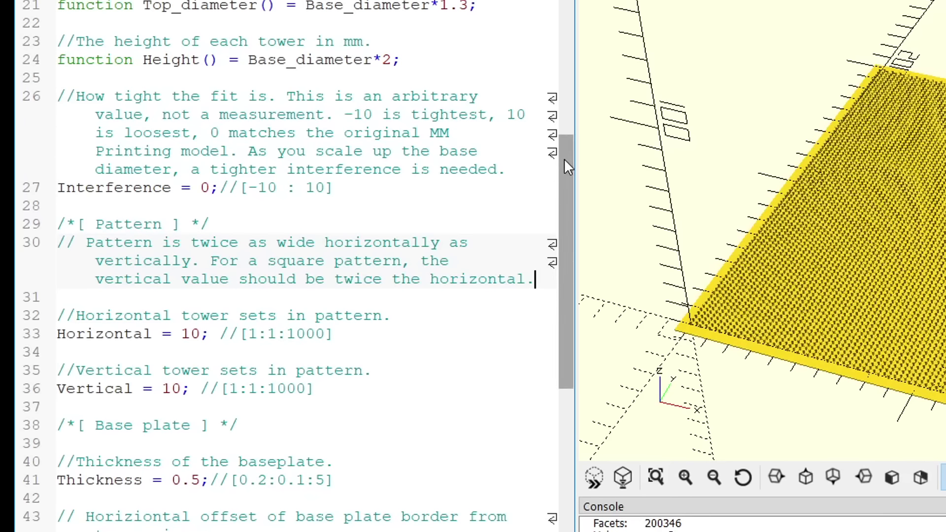
# Zoom and orbit the velcro.scad preview of the default 10 by 10 tower plate.
pyautogui.moveTo(564, 158); pyautogui.dragTo(567, 19)
pyautogui.scroll(-15, 380, 133)
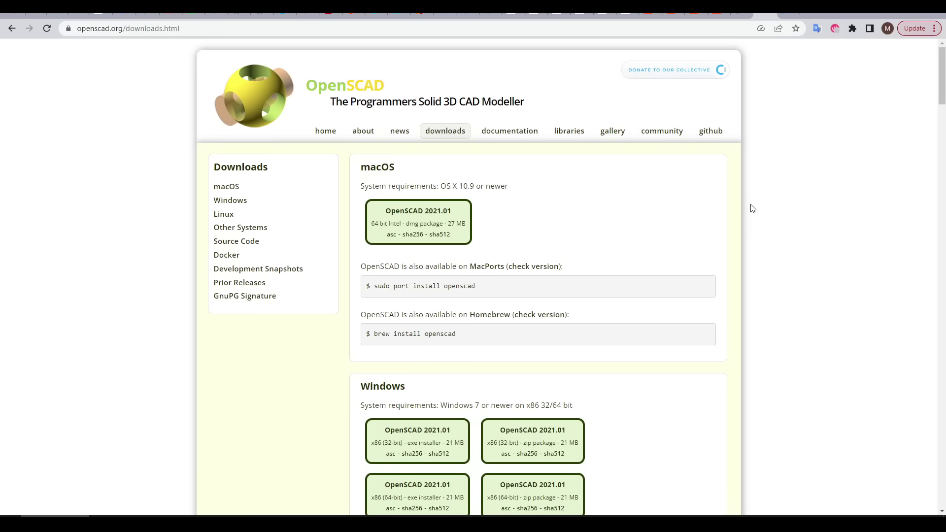
pyautogui.scroll(-5, 752, 209)
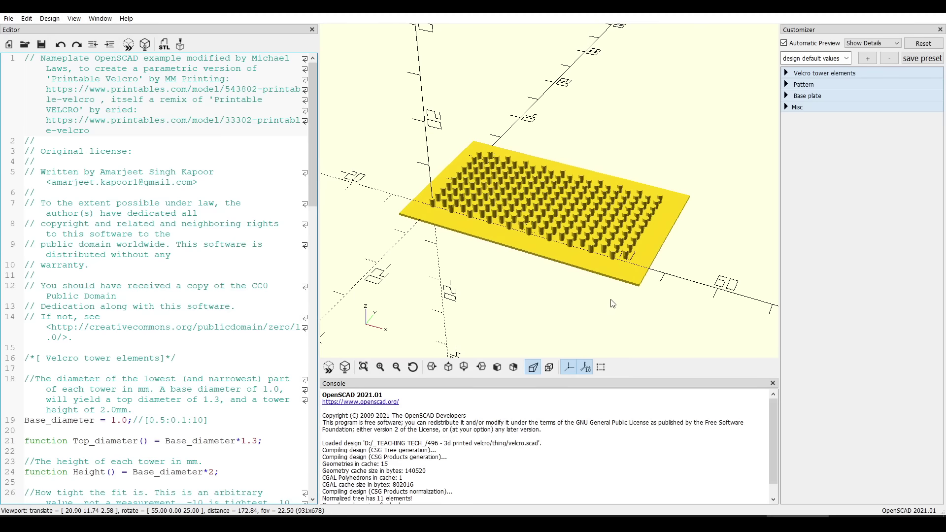
pyautogui.moveTo(613, 304)
pyautogui.mouseDown()
pyautogui.moveTo(609, 321)
pyautogui.moveTo(620, 320)
pyautogui.mouseUp()
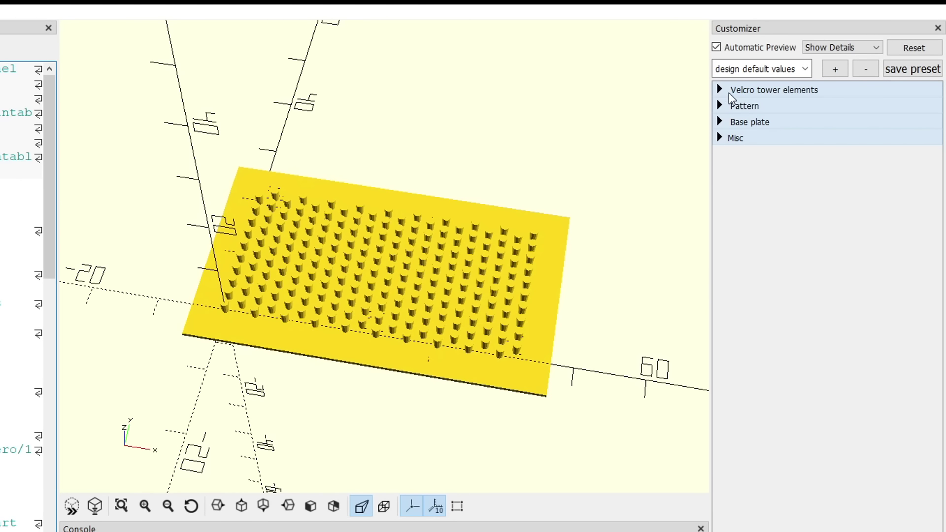
# Expand the Velcro tower elements, Pattern, Base plate and Misc Customizer groups.
pyautogui.click(721, 90)
pyautogui.click(721, 244)
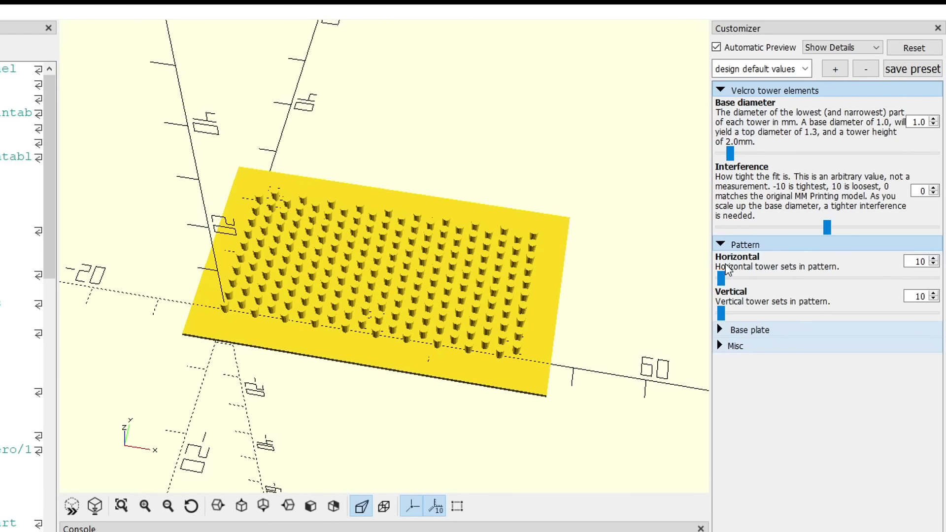
pyautogui.click(721, 329)
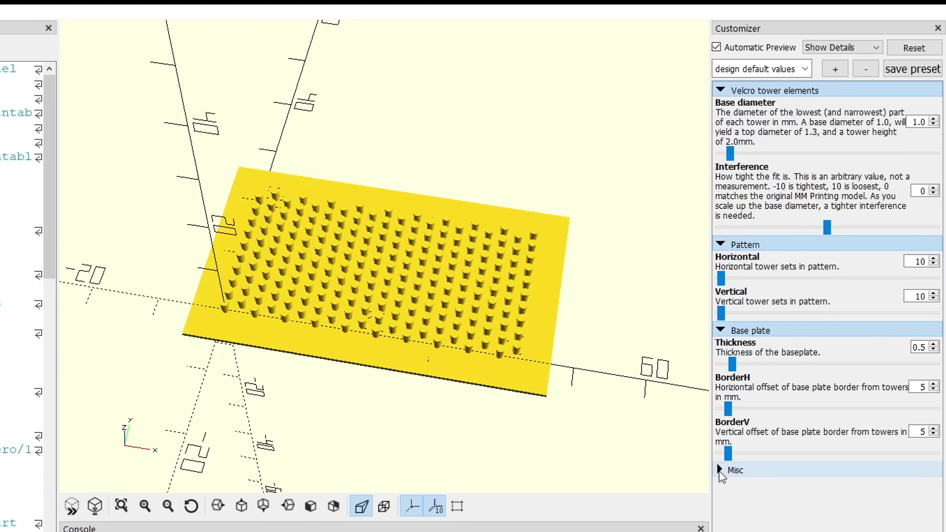
pyautogui.click(719, 470)
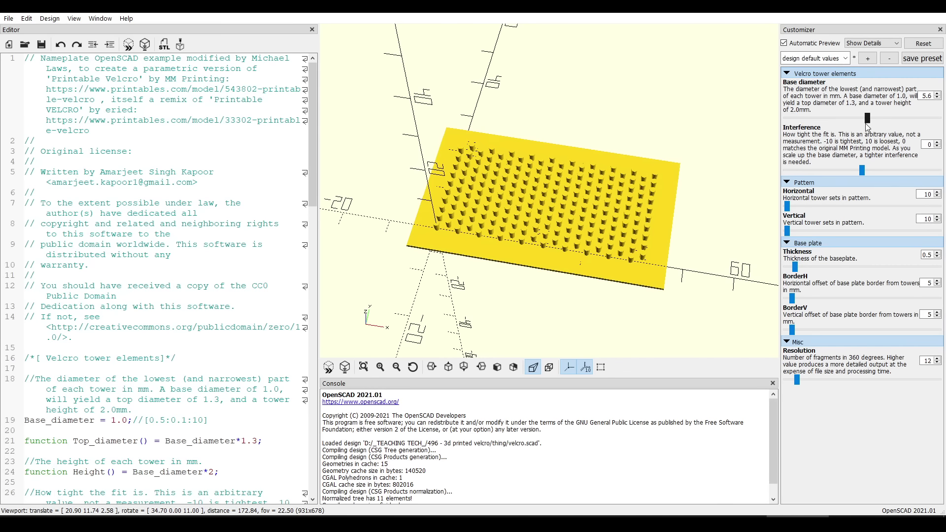
# Try tower Interference at -5 and 5, keeping the 10 by 10 grid with base diameter 1.0.
pyautogui.scroll(-2, 666, 145)
pyautogui.scroll(4, 689, 137)
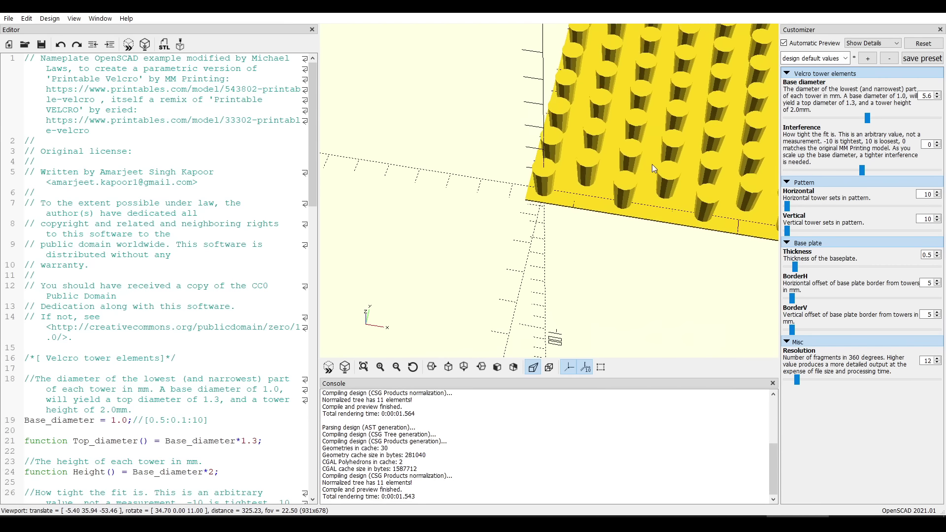
pyautogui.scroll(-4, 666, 163)
pyautogui.scroll(2, 686, 158)
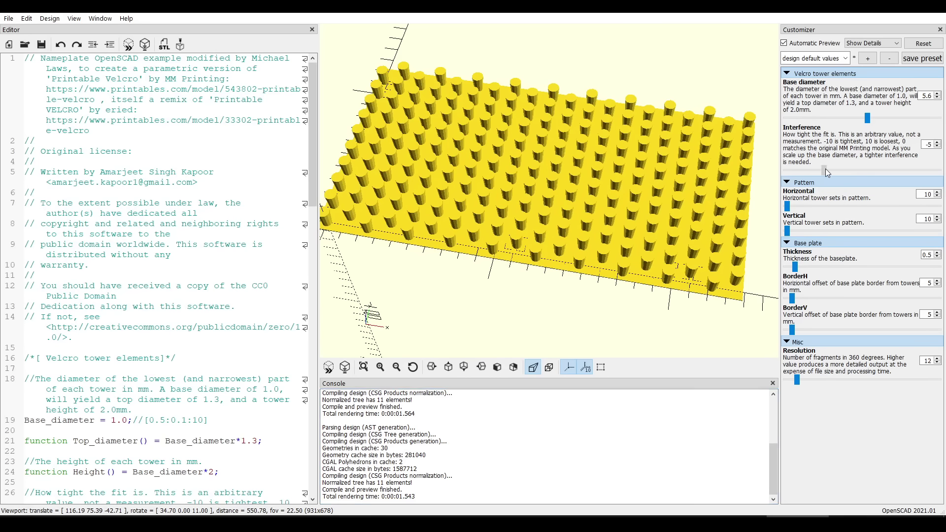
pyautogui.moveTo(826, 169); pyautogui.dragTo(825, 170)
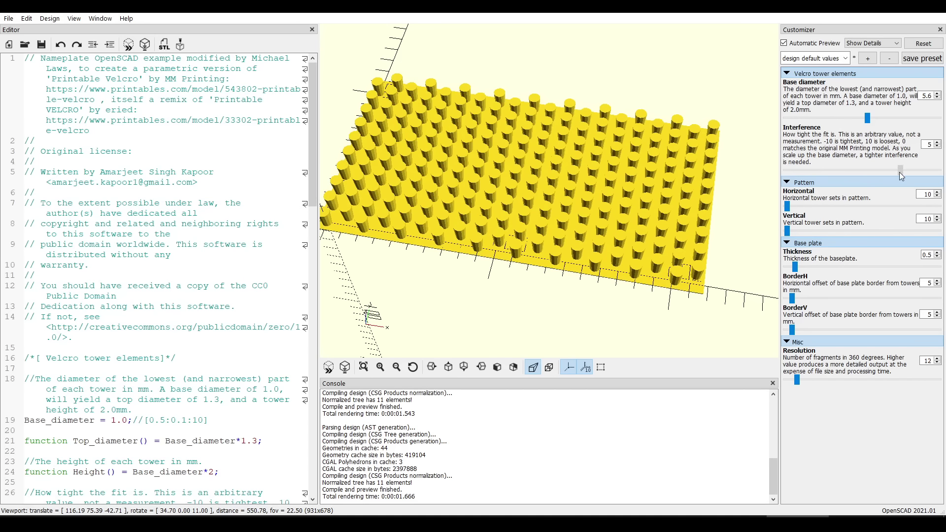
pyautogui.moveTo(900, 172); pyautogui.dragTo(900, 172)
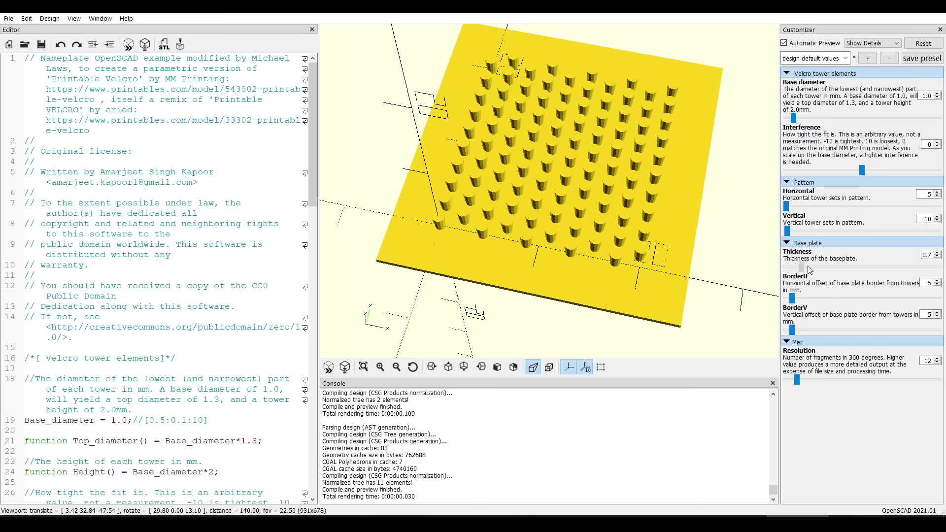
# Try a thicker base plate, return thickness to 0.5, and shrink the vertical border to 3 mm.
pyautogui.moveTo(723, 275)
pyautogui.mouseDown()
pyautogui.moveTo(775, 274)
pyautogui.moveTo(732, 293)
pyautogui.moveTo(736, 284)
pyautogui.mouseUp()
pyautogui.moveTo(840, 267); pyautogui.dragTo(839, 298)
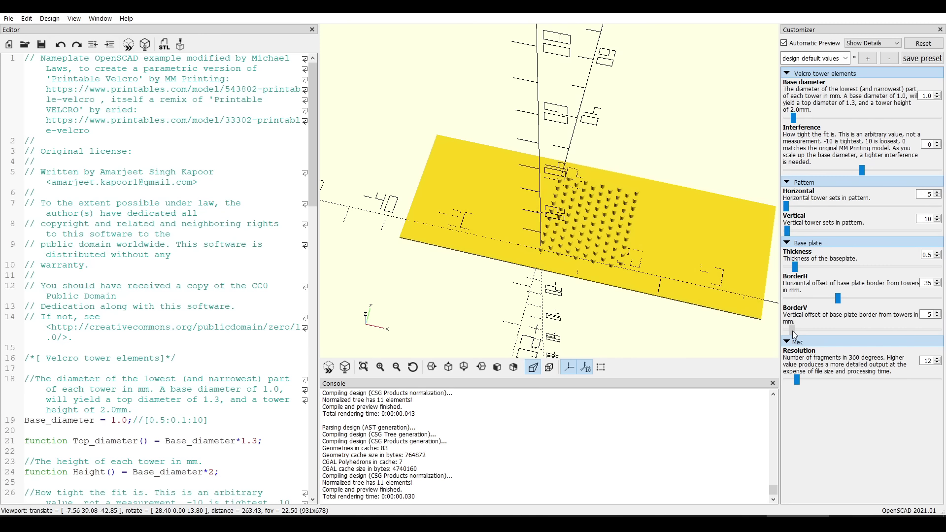
pyautogui.moveTo(794, 331); pyautogui.dragTo(788, 330)
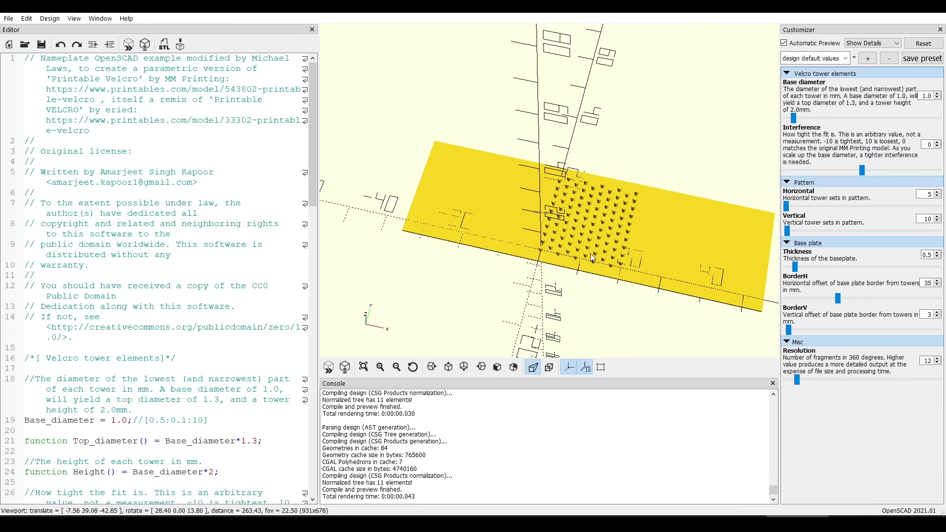
pyautogui.scroll(10, 358, 264)
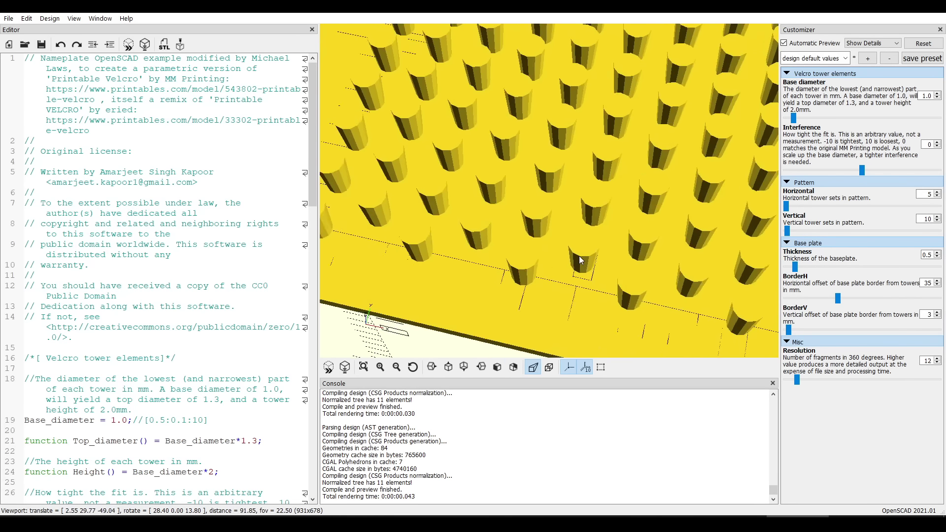
pyautogui.scroll(-2, 586, 259)
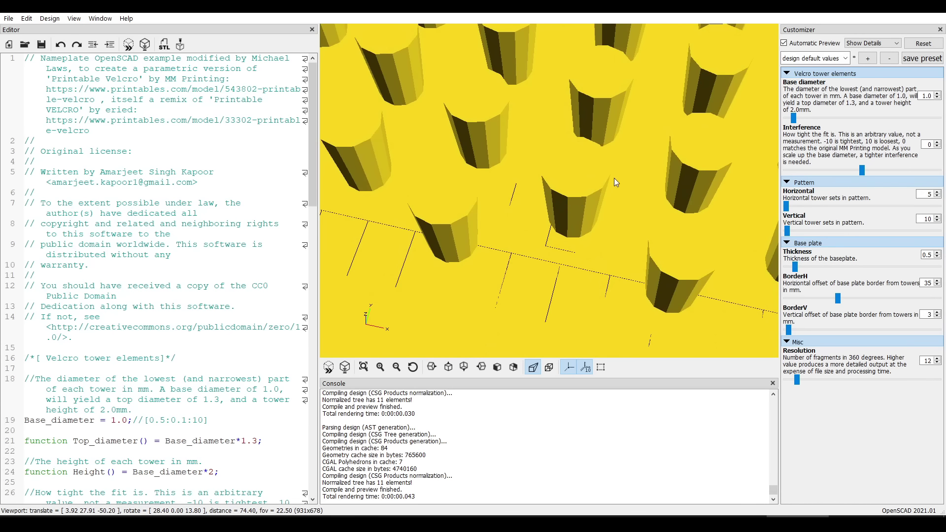
pyautogui.moveTo(797, 379); pyautogui.dragTo(786, 380)
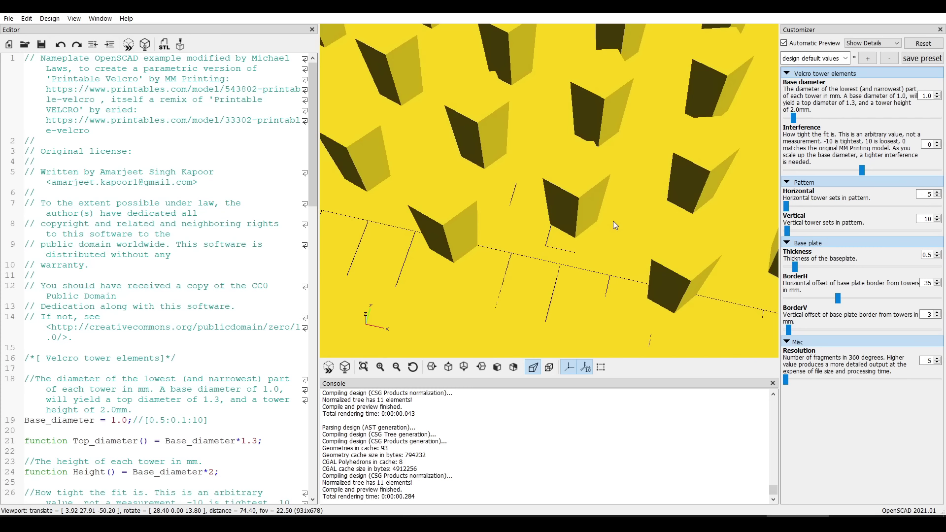
pyautogui.moveTo(581, 175); pyautogui.dragTo(584, 172)
pyautogui.moveTo(786, 379); pyautogui.dragTo(867, 383)
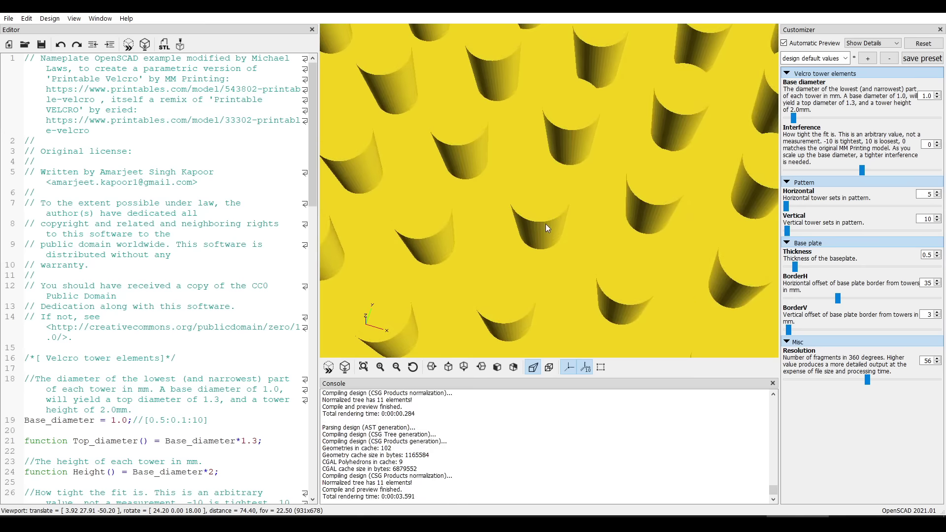
pyautogui.scroll(-8, 542, 227)
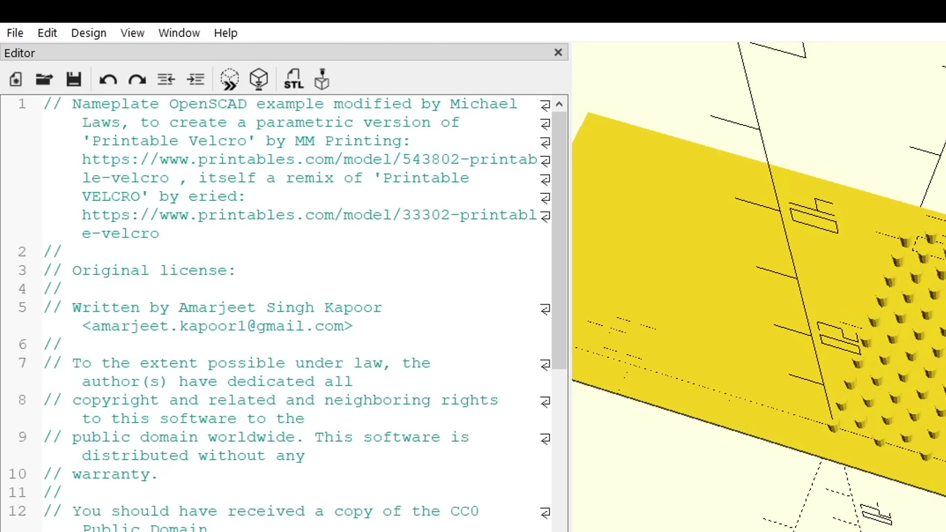
# Fully render the velcro pad, view the whole plate, and bring up the File > Export formats.
pyautogui.click(87, 34)
pyautogui.click(121, 112)
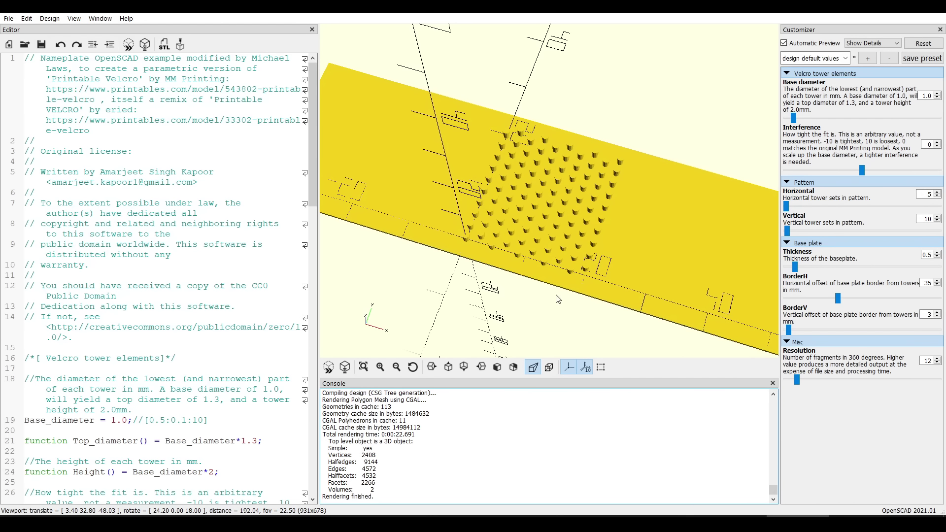
pyautogui.scroll(-3, 558, 299)
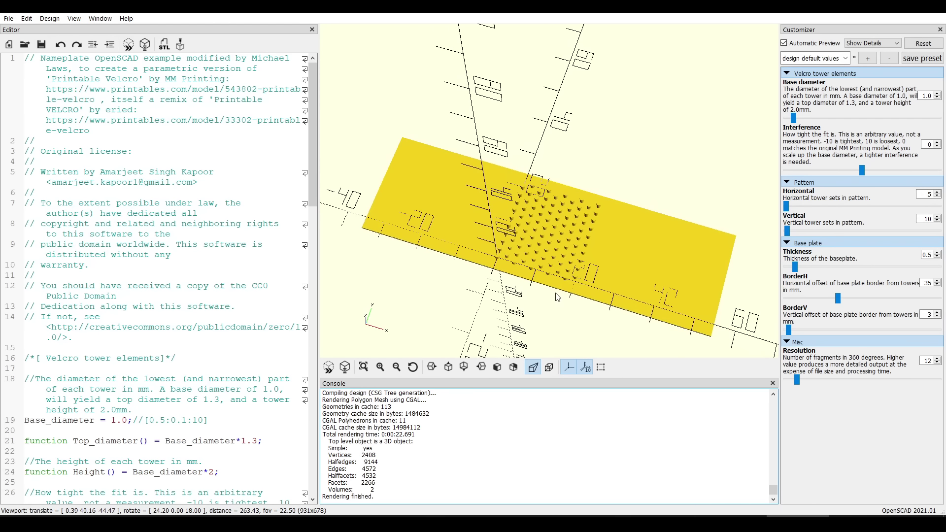
pyautogui.moveTo(555, 305)
pyautogui.mouseDown()
pyautogui.moveTo(555, 313)
pyautogui.moveTo(556, 301)
pyautogui.mouseUp()
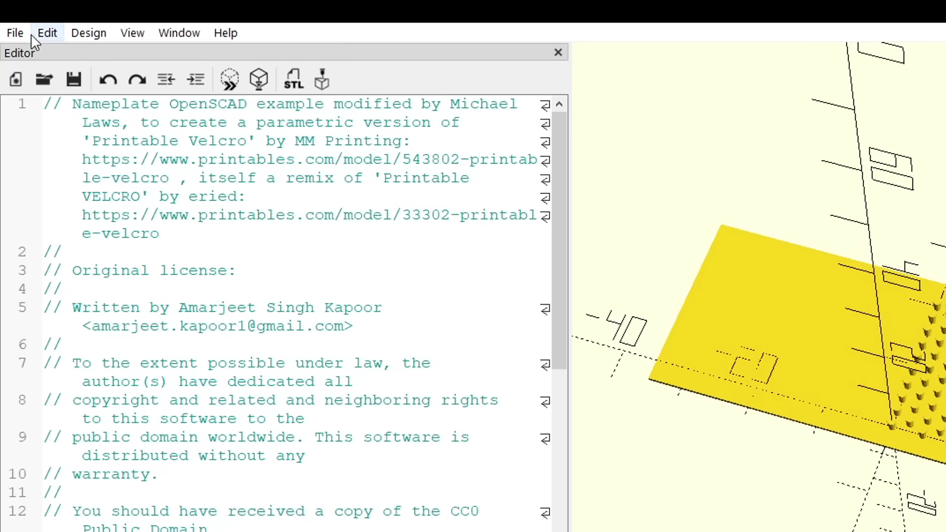
pyautogui.click(20, 34)
pyautogui.moveTo(119, 294)
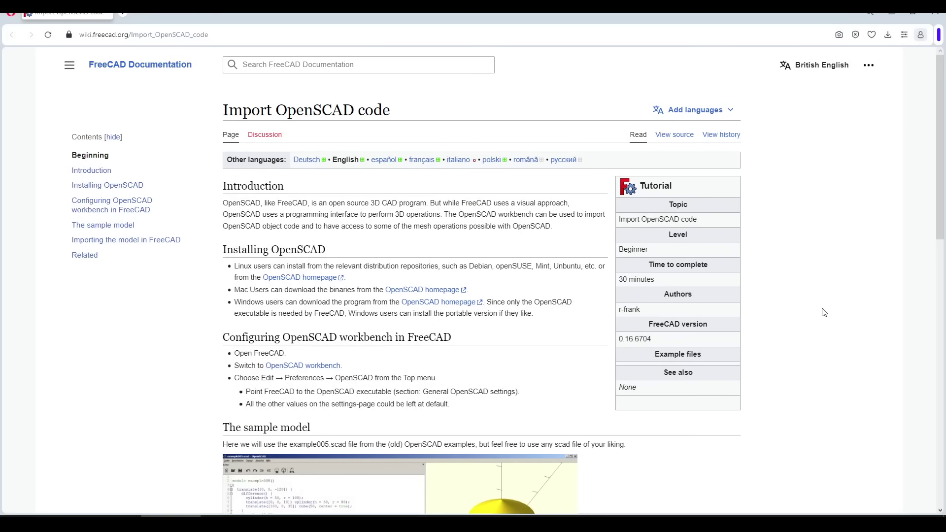
# Scroll the Import OpenSCAD code wiki page down to the Importing the model in FreeCAD section.
pyautogui.scroll(-8, 824, 313)
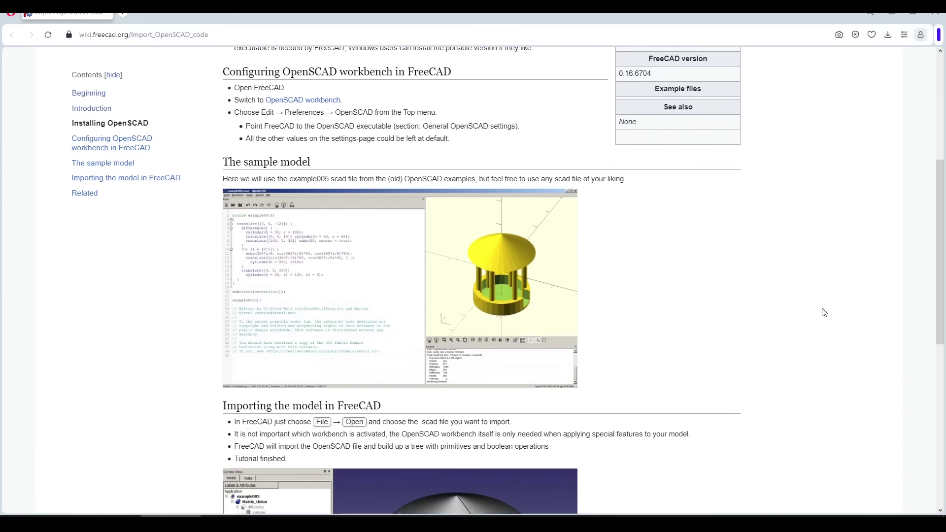
pyautogui.scroll(-4, 824, 312)
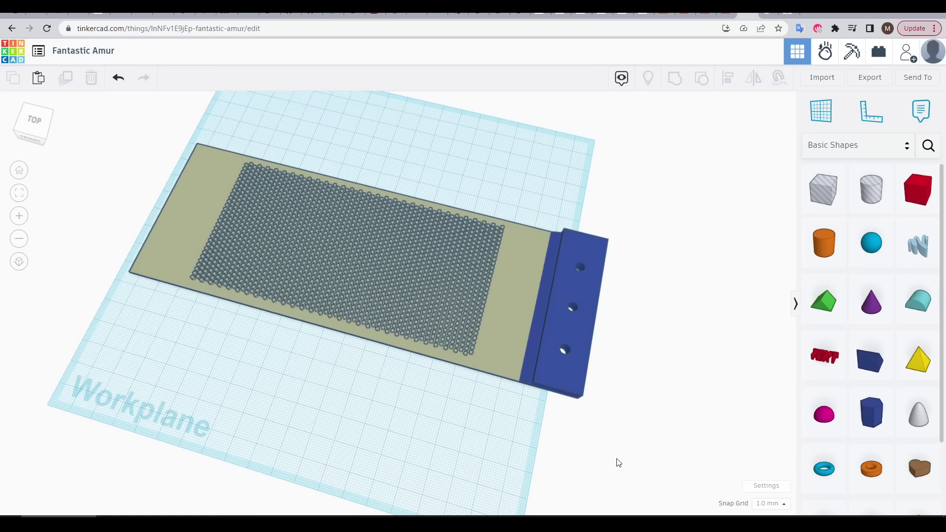
# Group the velcro plate and the blue three-hole mounting bar into one olive-coloured shape.
pyautogui.moveTo(645, 451); pyautogui.dragTo(363, 169)
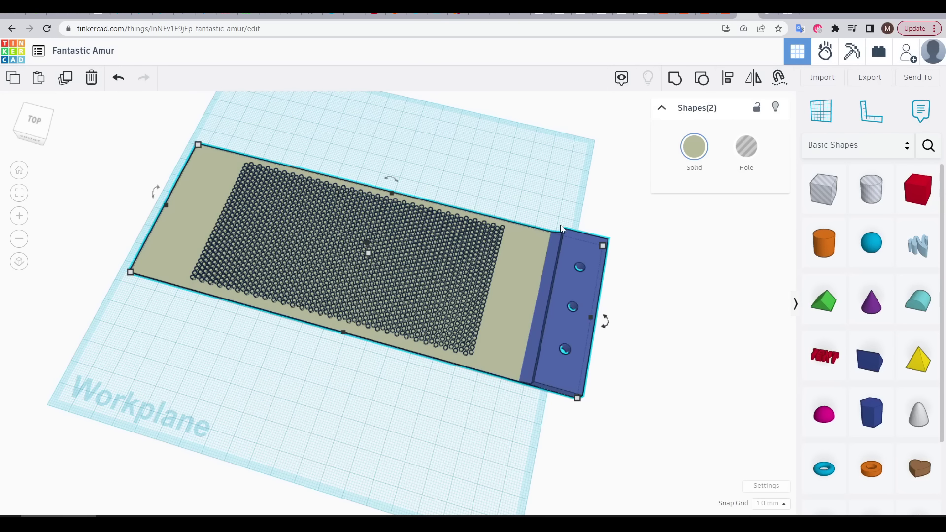
pyautogui.click(675, 77)
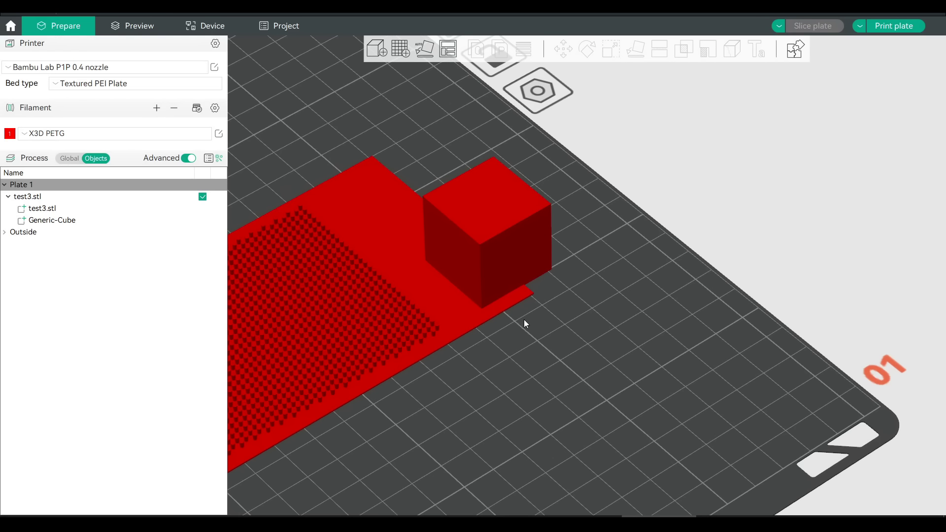
# Slice test3.stl with the Generic-Cube and step the layer preview down one layer.
pyautogui.press('Tab')
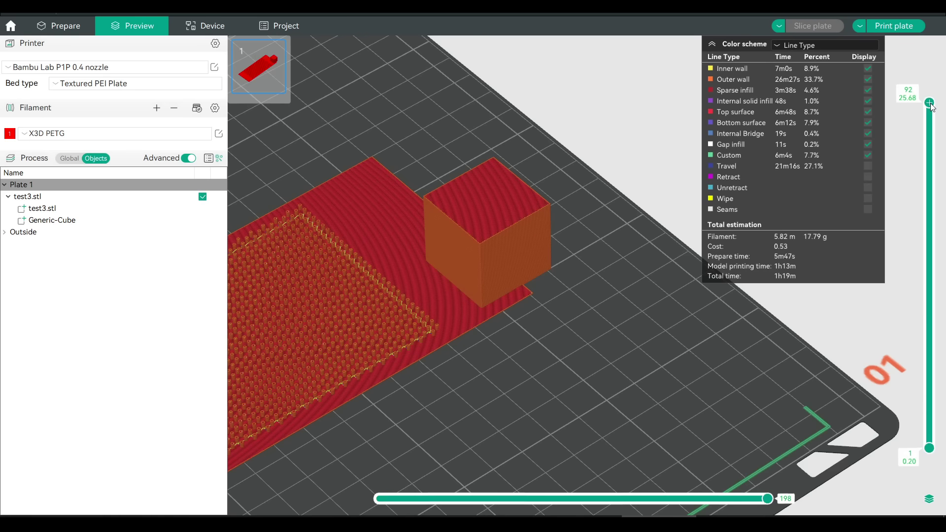
pyautogui.moveTo(945, 298); pyautogui.dragTo(936, 96)
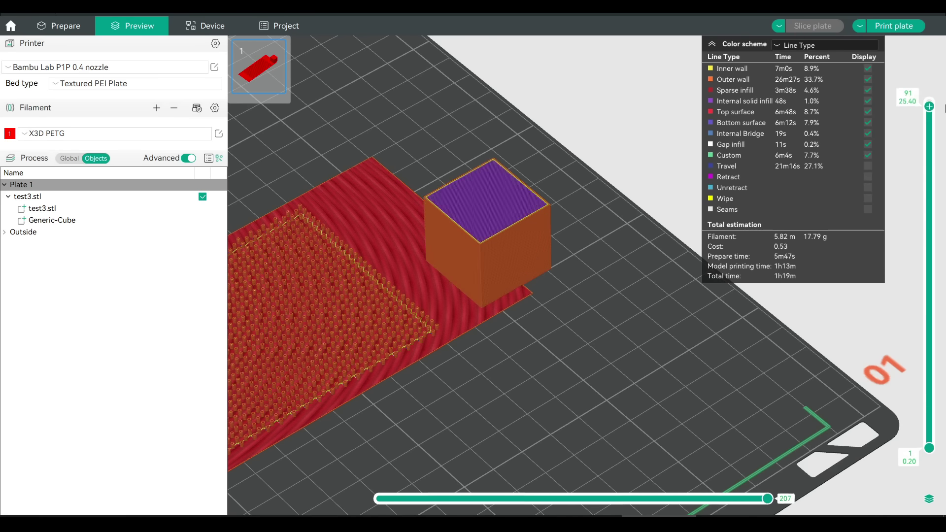